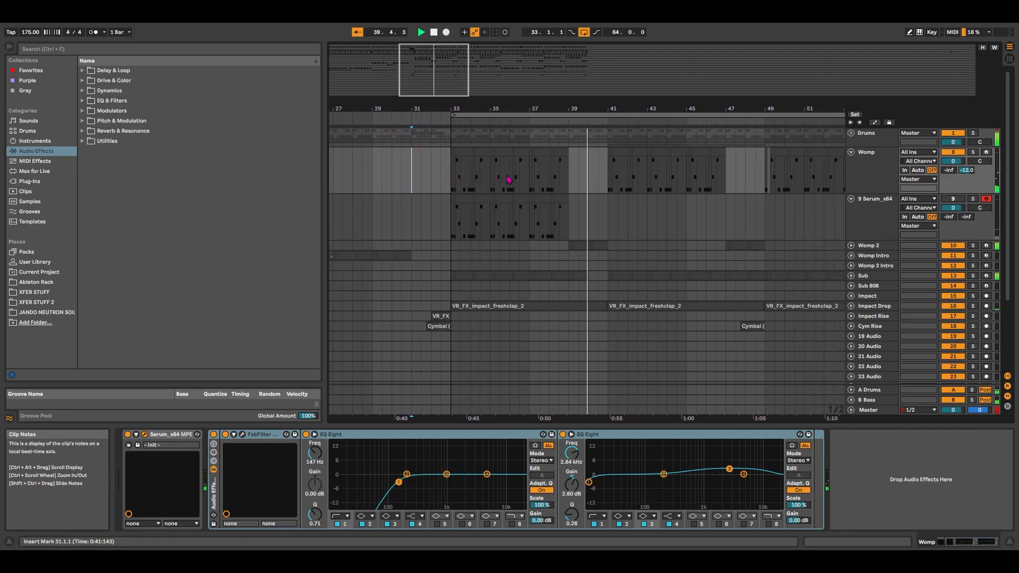
Step: Stop playback, collapse the Womp track and open the Serum plug-in of the 9 Serum_x64 track
{"action": "key", "text": "space"}
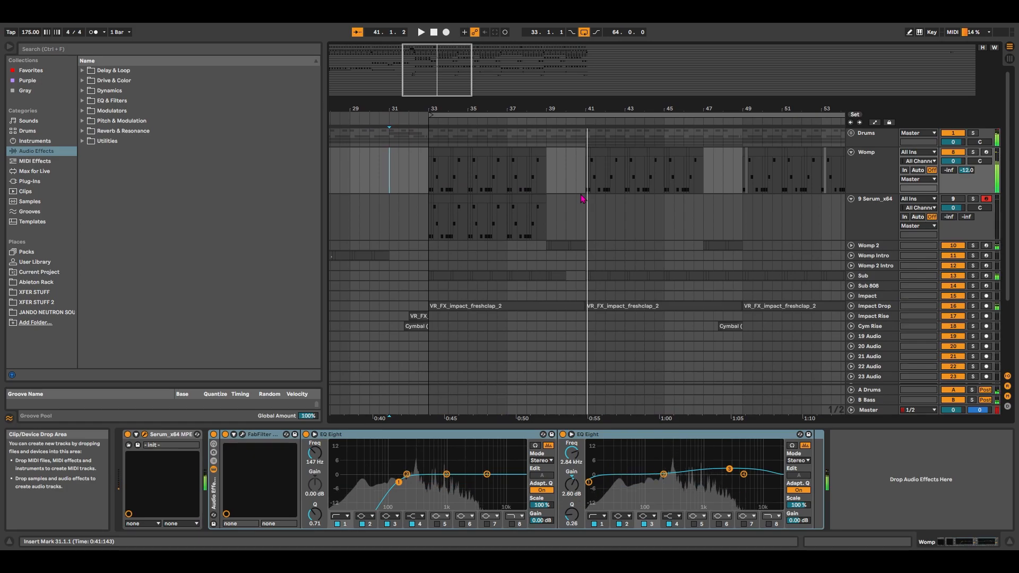
{"action": "left_click_drag", "start_coordinate": [525, 109], "coordinate": [565, 149]}
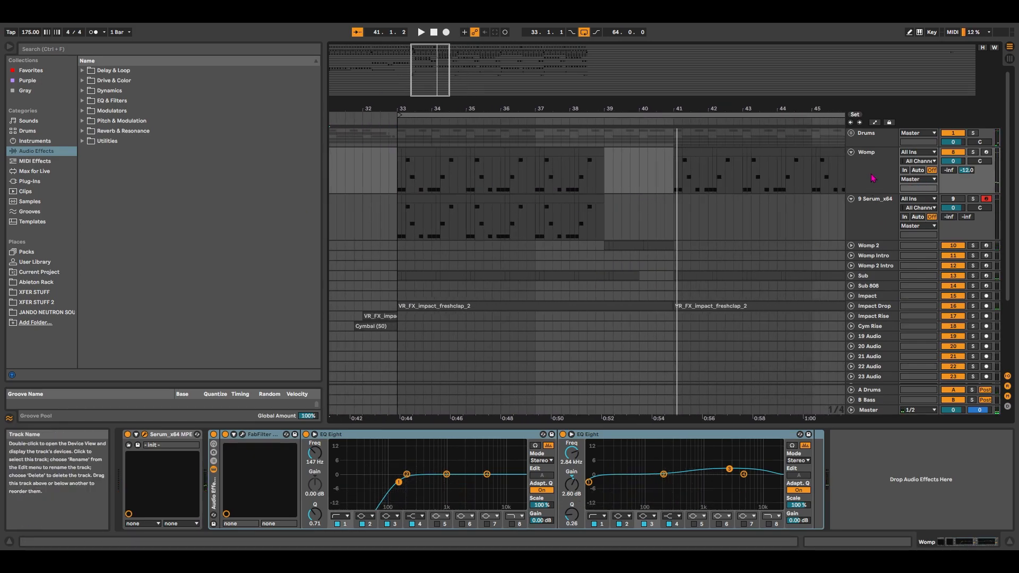
{"action": "left_click", "coordinate": [852, 152]}
{"action": "left_click", "coordinate": [871, 178]}
{"action": "left_click", "coordinate": [403, 165]}
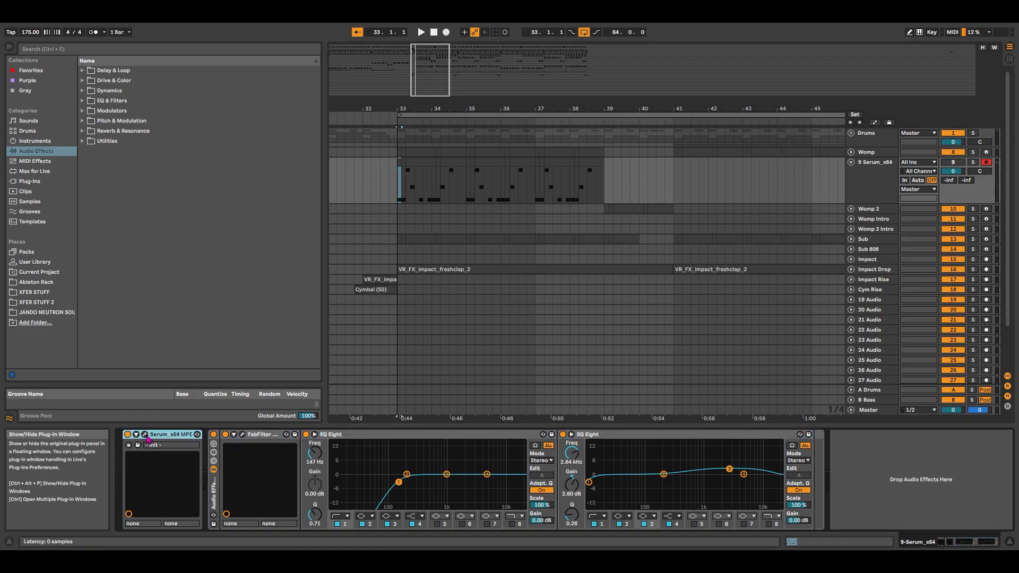
{"action": "left_click_drag", "start_coordinate": [297, 547], "coordinate": [457, 66]}
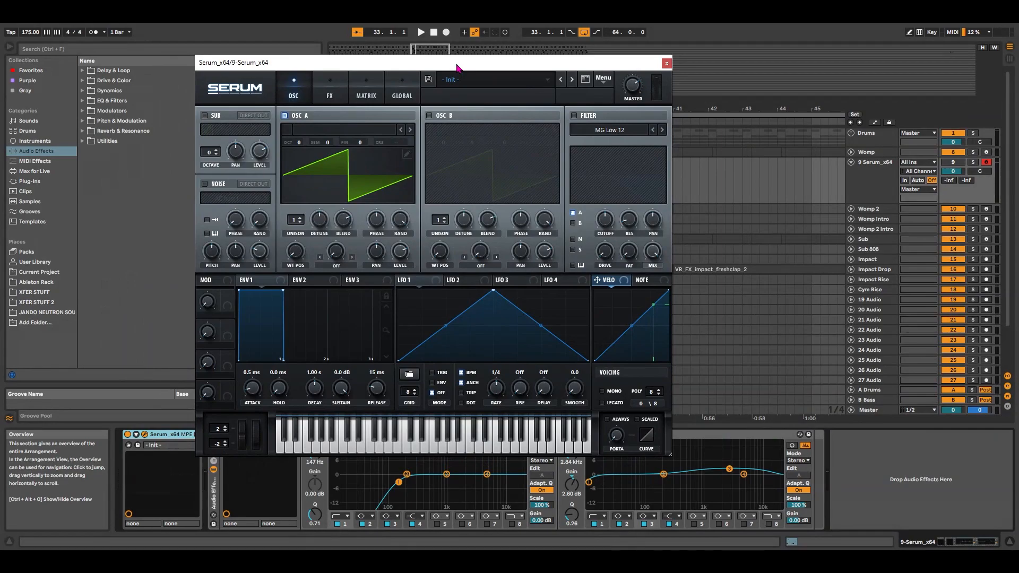
Step: Load the Basic Shapes wavetable into oscillator A, move it to the square wave and set the octave to -3
{"action": "left_click", "coordinate": [316, 135]}
{"action": "mouse_move", "coordinate": [326, 147]}
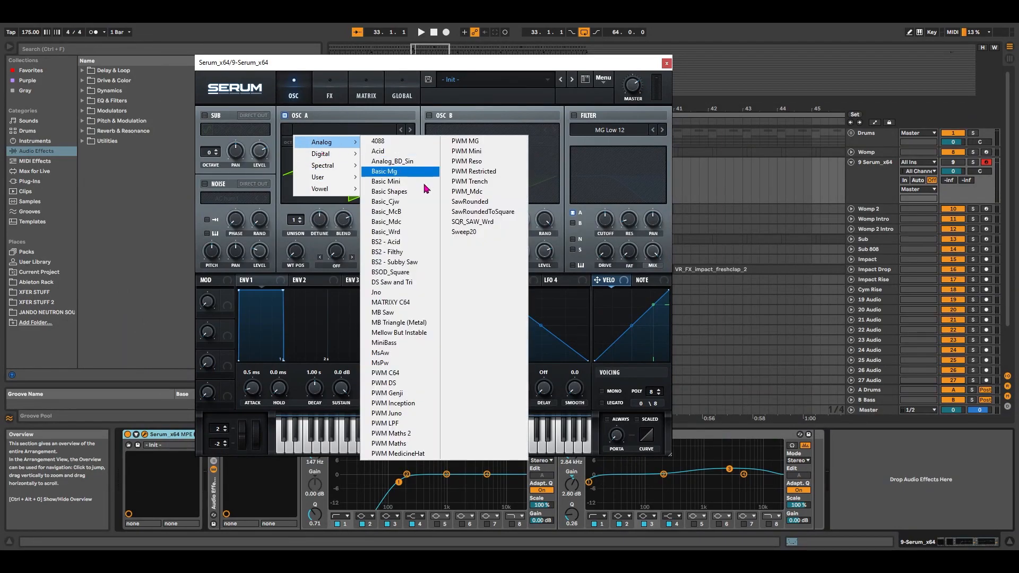
{"action": "left_click", "coordinate": [395, 211]}
{"action": "scroll", "coordinate": [295, 252], "scroll_direction": "up", "scroll_amount": 5}
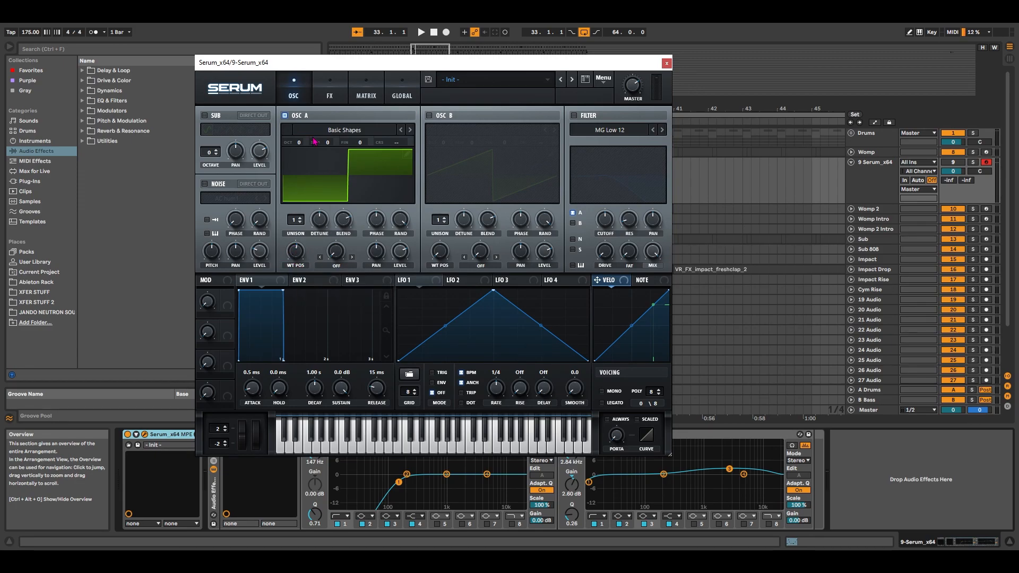
{"action": "left_click_drag", "start_coordinate": [315, 141], "coordinate": [298, 176]}
Step: Enable oscillator B, set its level to 45% and load the digital FFT_Add_2nds wavetable
{"action": "left_click", "coordinate": [429, 115]}
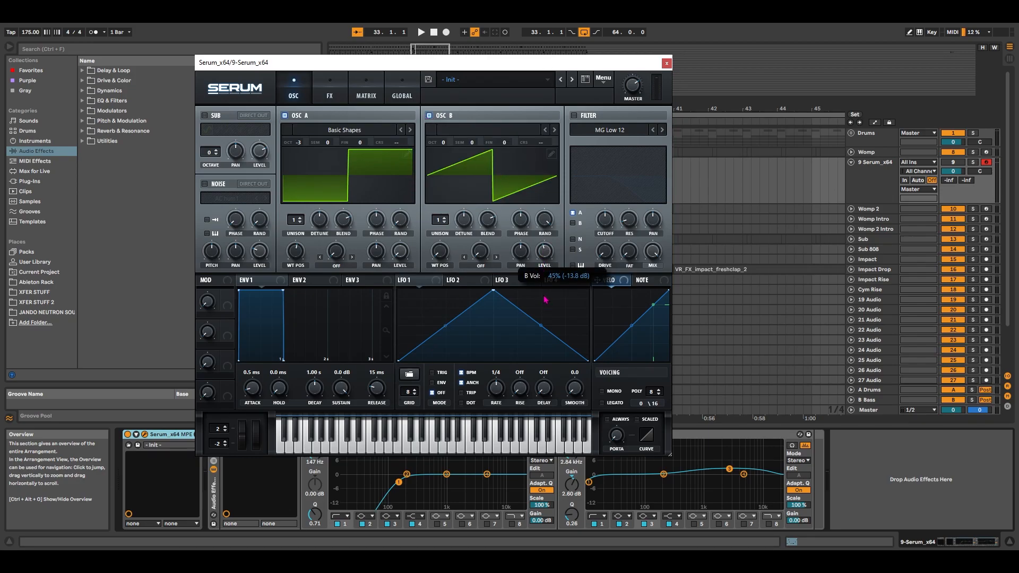
{"action": "left_click", "coordinate": [483, 130]}
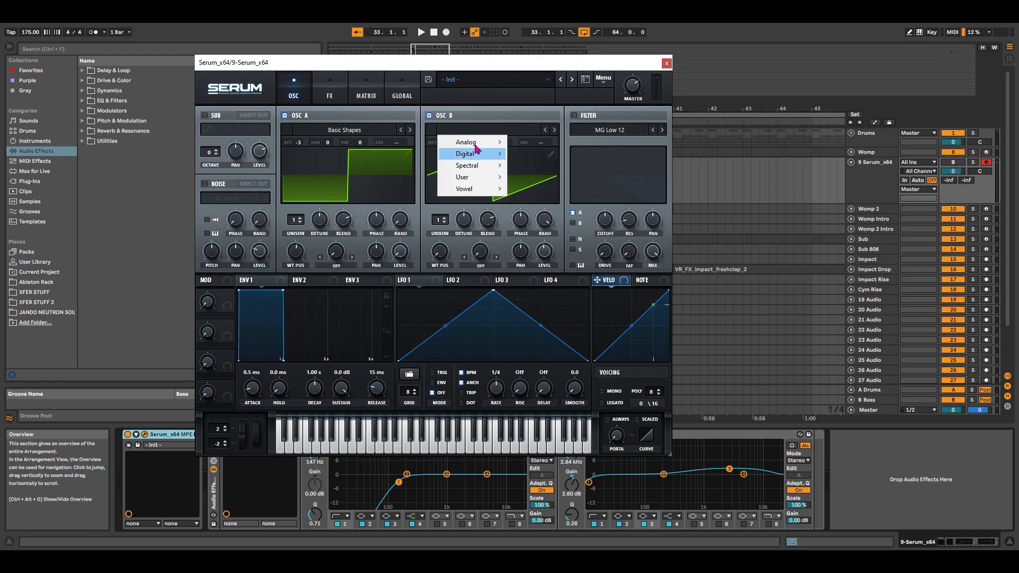
{"action": "mouse_move", "coordinate": [469, 171]}
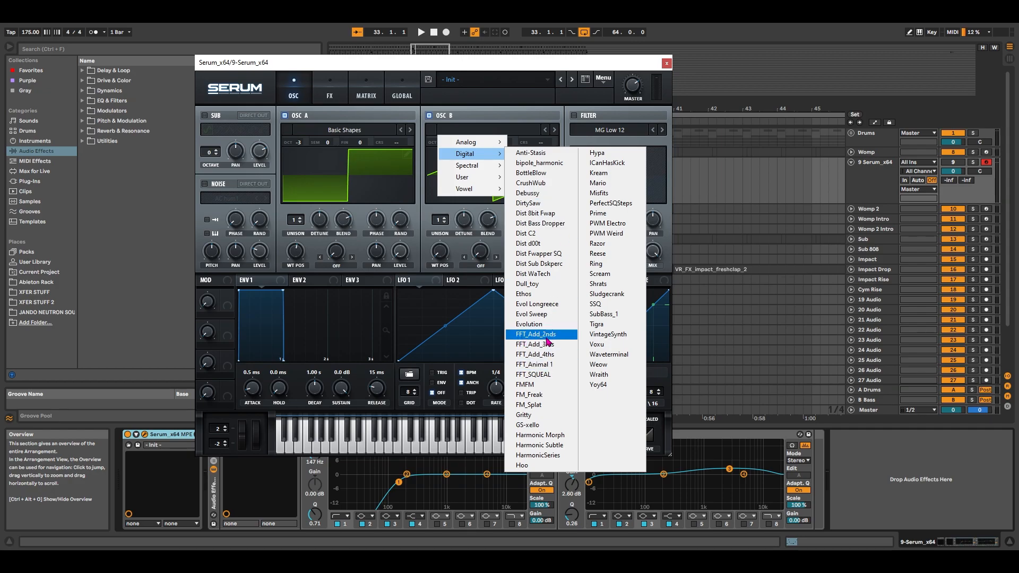
{"action": "left_click", "coordinate": [546, 338]}
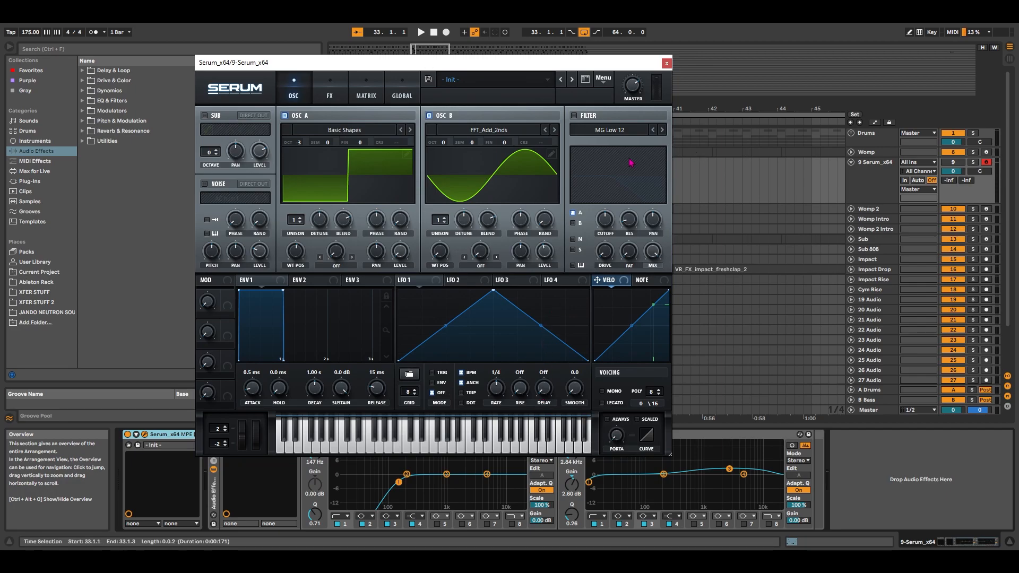
Step: Enable the MG Low 12 filter, lower its cutoff and route the sub oscillator through it
{"action": "left_click", "coordinate": [573, 116]}
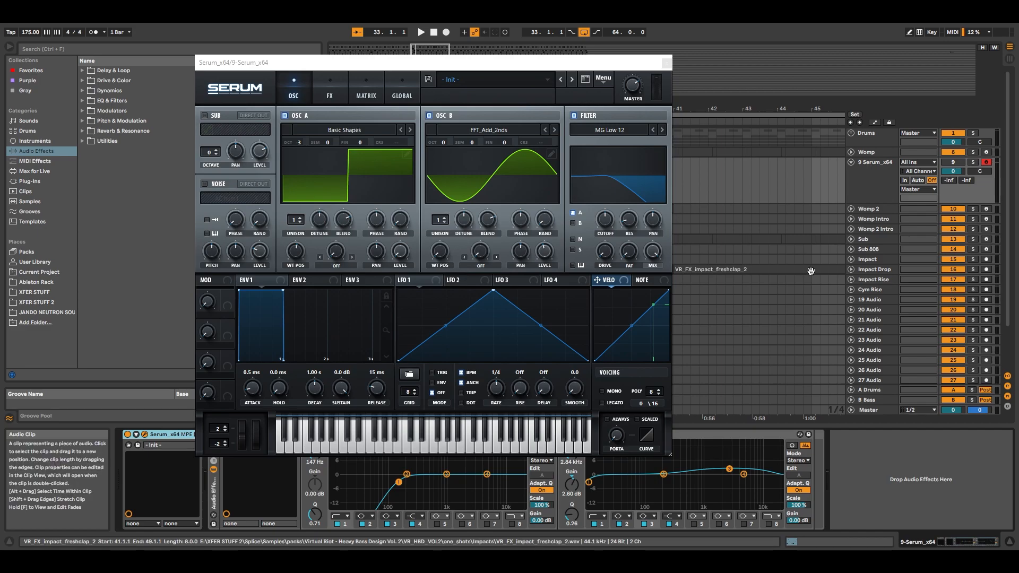
{"action": "left_click_drag", "start_coordinate": [605, 219], "coordinate": [598, 260]}
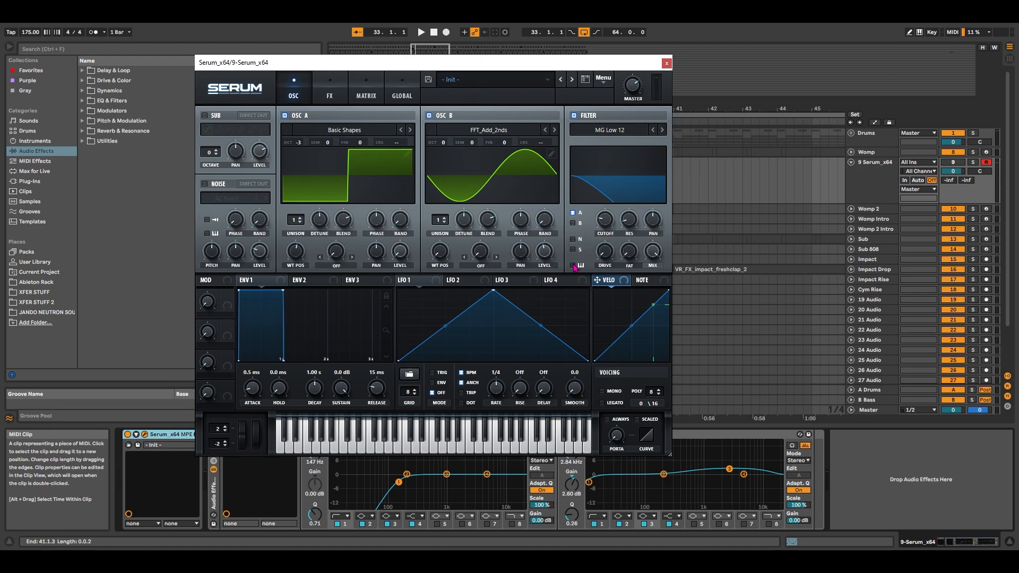
{"action": "left_click", "coordinate": [573, 249]}
Step: Make the voicing mono and set oscillator B's fine tuning to 34
{"action": "left_click", "coordinate": [614, 391]}
{"action": "mouse_move", "coordinate": [504, 142]}
{"action": "left_mouse_down"}
{"action": "mouse_move", "coordinate": [510, 112]}
{"action": "mouse_move", "coordinate": [509, 123]}
{"action": "left_mouse_up"}
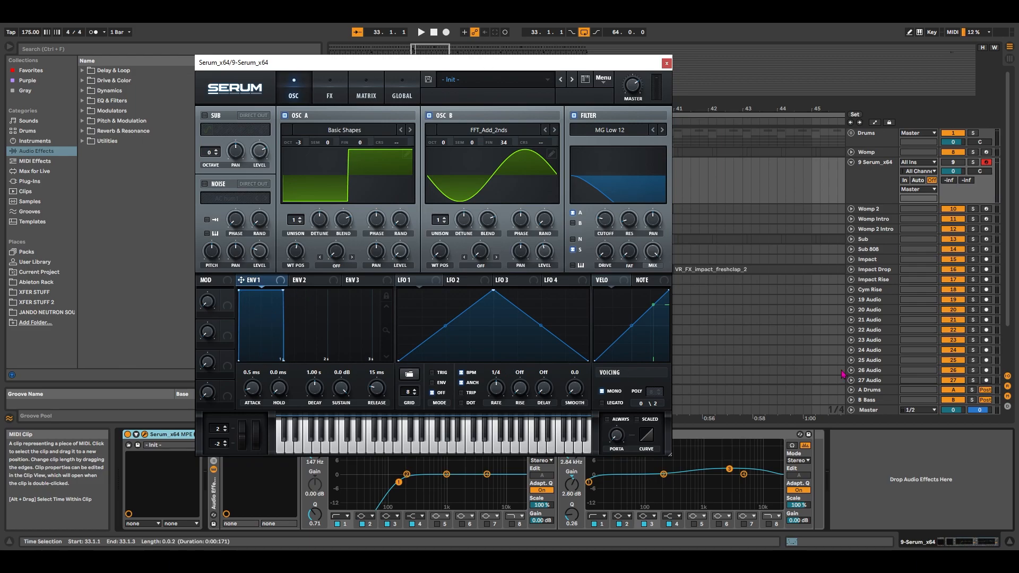
Step: Shape Envelope 1 with a 61 ms attack, 1.58 s decay, 1.14 s release and sustain at minus infinity
{"action": "left_click_drag", "start_coordinate": [253, 388], "coordinate": [260, 375]}
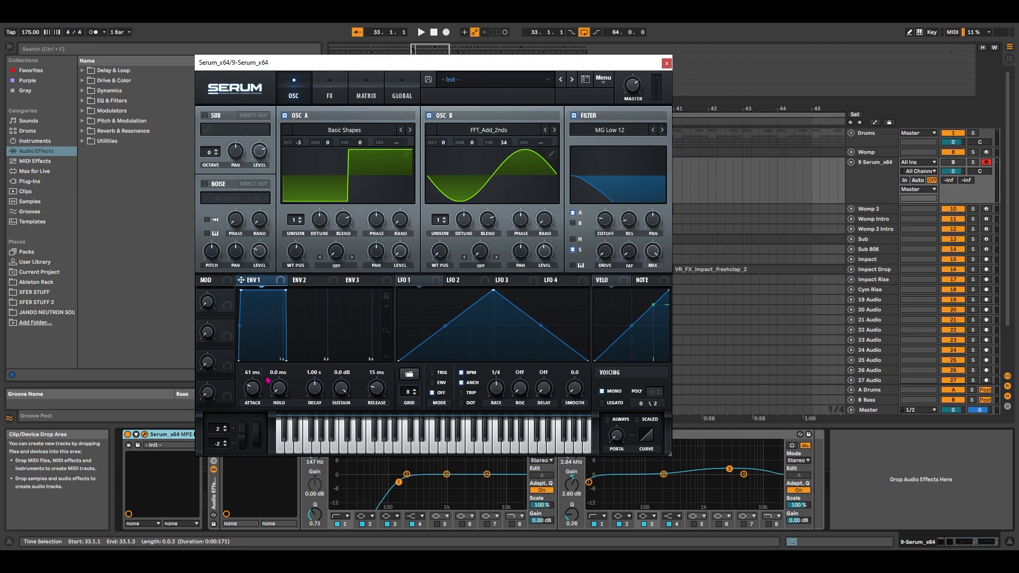
{"action": "left_click_drag", "start_coordinate": [317, 395], "coordinate": [318, 387]}
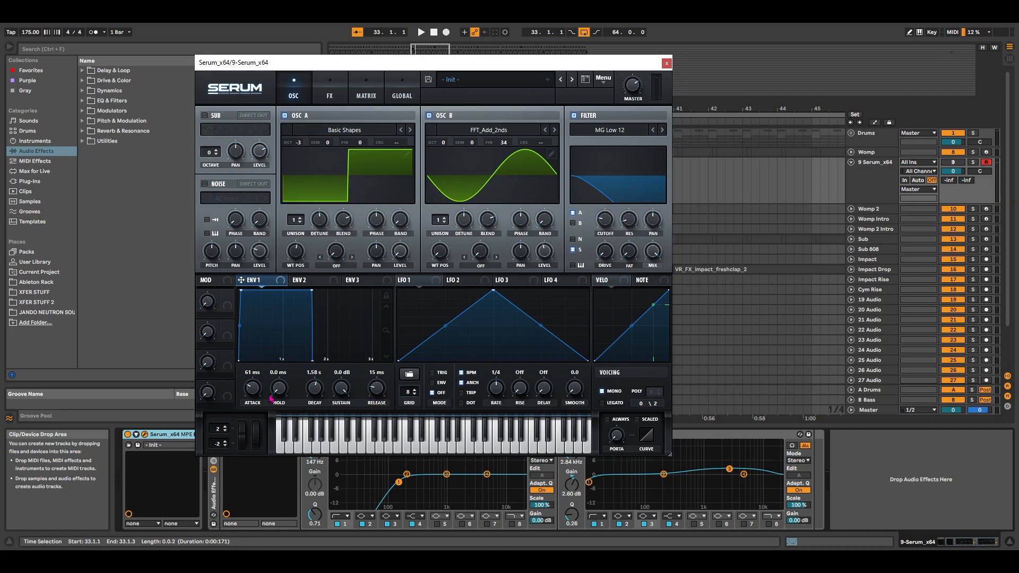
{"action": "left_click_drag", "start_coordinate": [382, 396], "coordinate": [391, 367]}
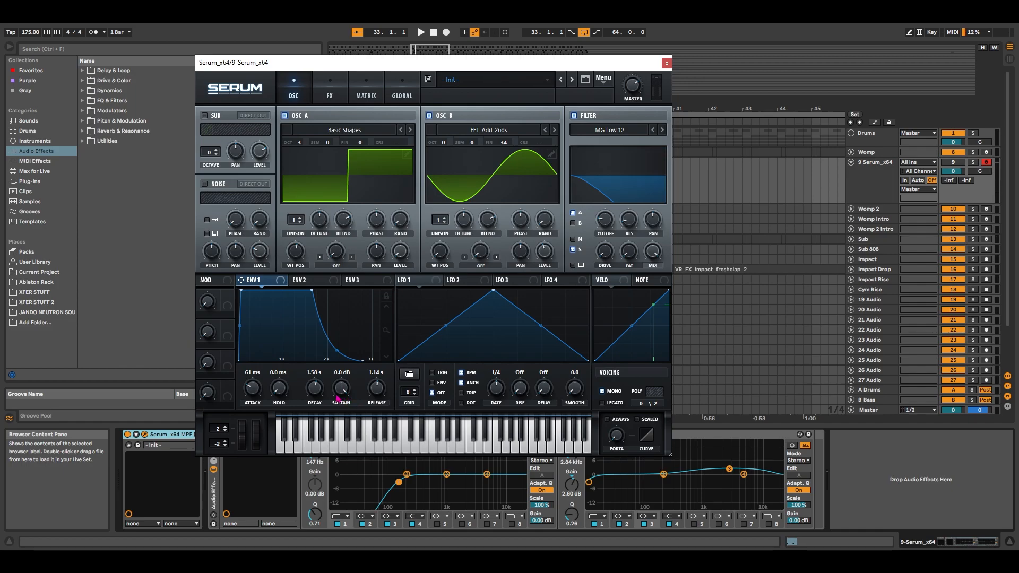
{"action": "left_click_drag", "start_coordinate": [337, 391], "coordinate": [317, 461]}
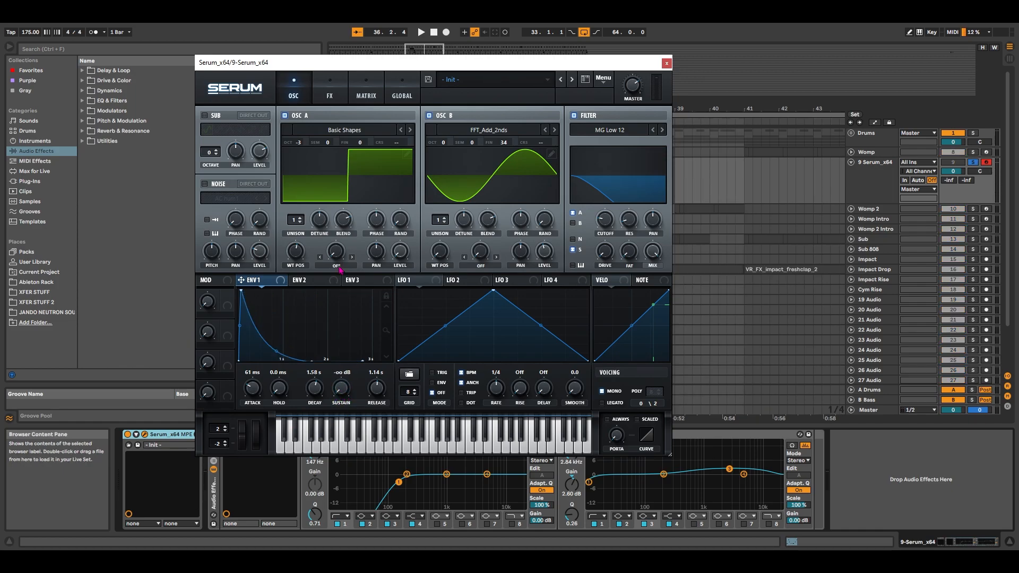
Step: Set oscillator A's warp mode to FM (From B) with a warp amount of 20%
{"action": "left_click", "coordinate": [335, 264]}
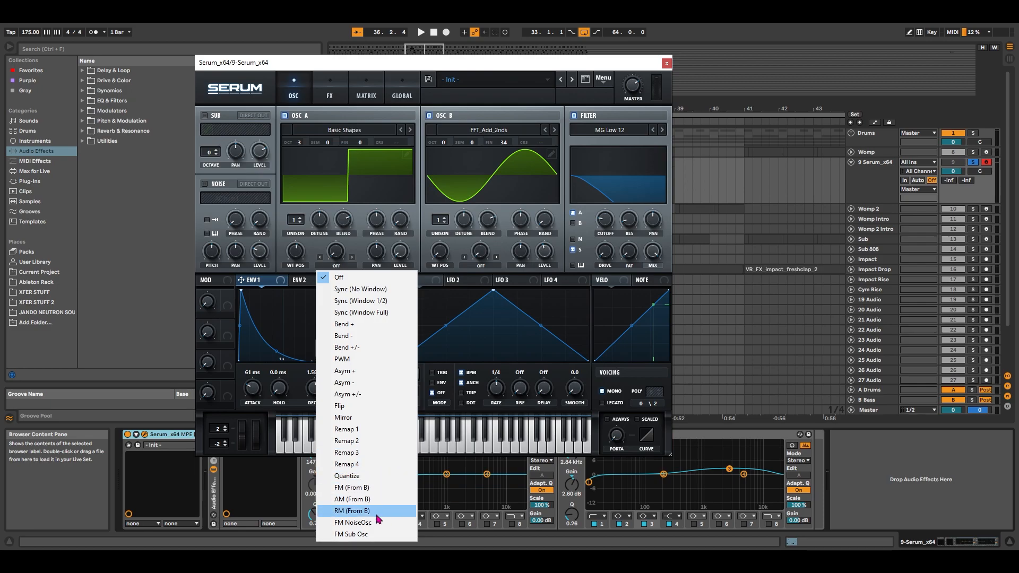
{"action": "left_click", "coordinate": [347, 490]}
{"action": "left_click_drag", "start_coordinate": [335, 255], "coordinate": [337, 236]}
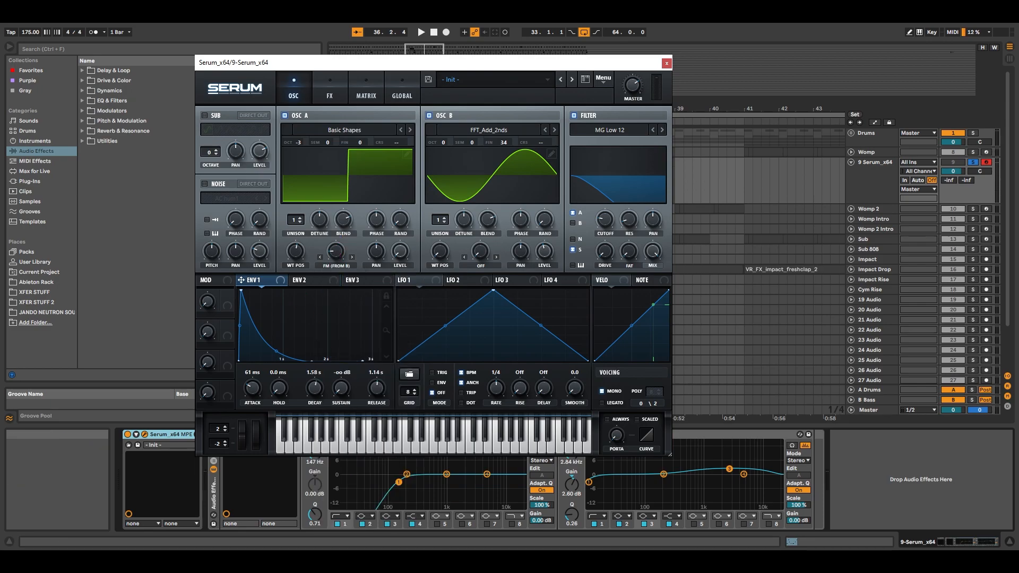
{"action": "left_click_drag", "start_coordinate": [339, 258], "coordinate": [340, 256]}
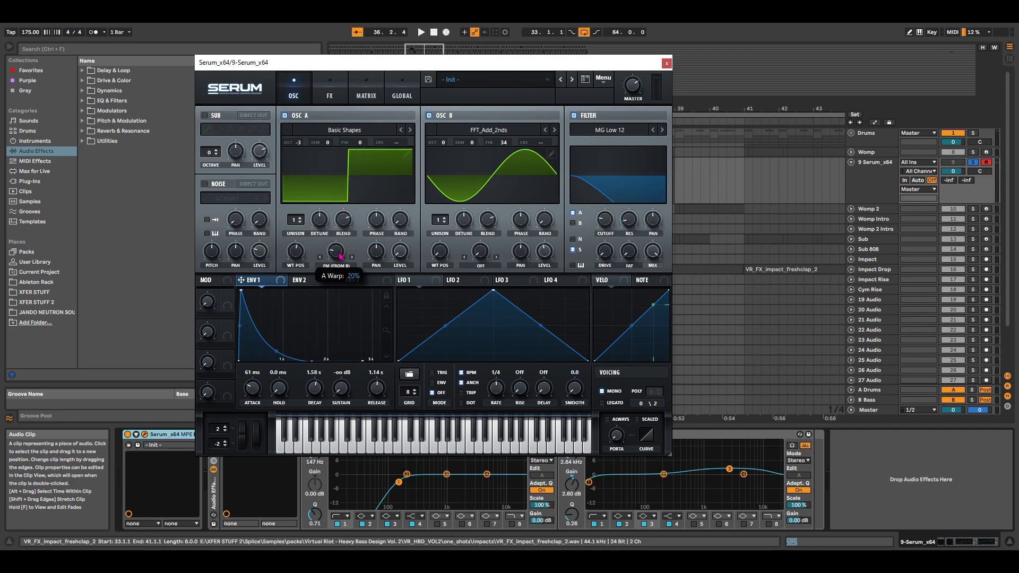
Step: Modulate oscillator A's warp and level with Envelope 1, reducing the modulation depth on the warp
{"action": "left_click_drag", "start_coordinate": [268, 282], "coordinate": [339, 255]}
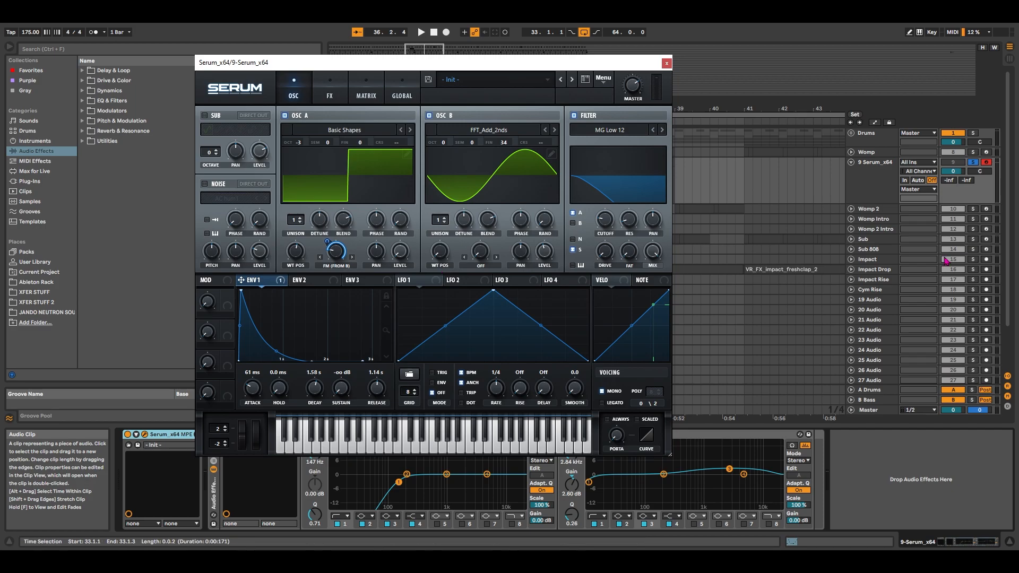
{"action": "left_click_drag", "start_coordinate": [327, 242], "coordinate": [329, 276]}
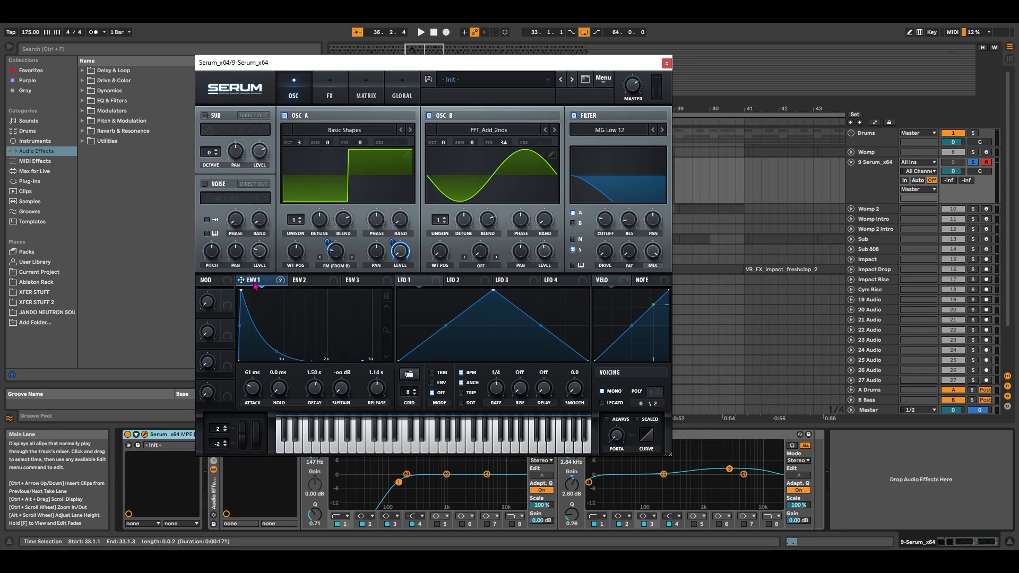
{"action": "left_click_drag", "start_coordinate": [257, 283], "coordinate": [338, 279]}
Step: Assign Envelope 1 to oscillator B's level at reduced depth, and to the filter cutoff and oscillator B's wavetable position
{"action": "left_click_drag", "start_coordinate": [268, 284], "coordinate": [545, 247]}
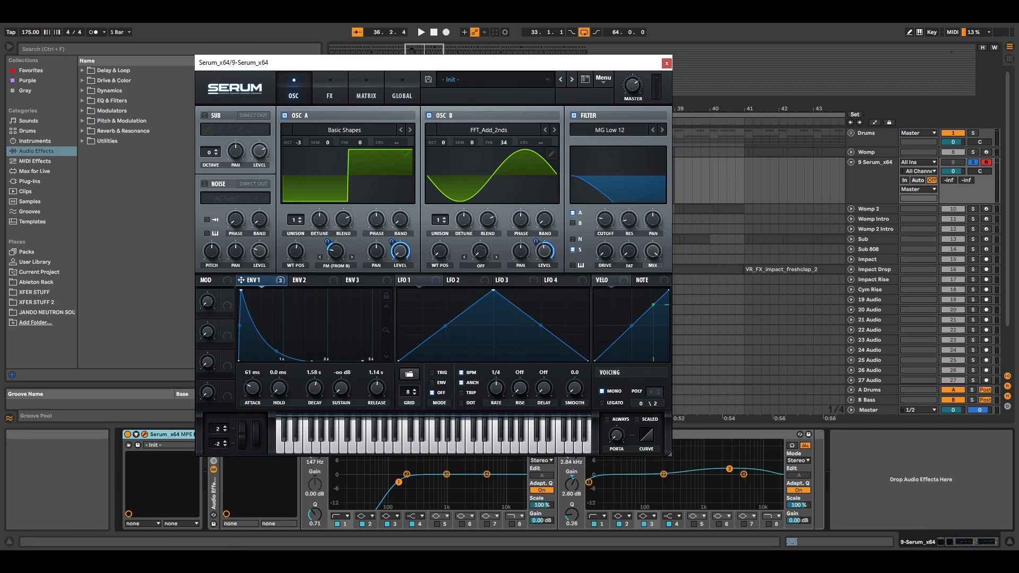
{"action": "left_click_drag", "start_coordinate": [536, 242], "coordinate": [534, 259]}
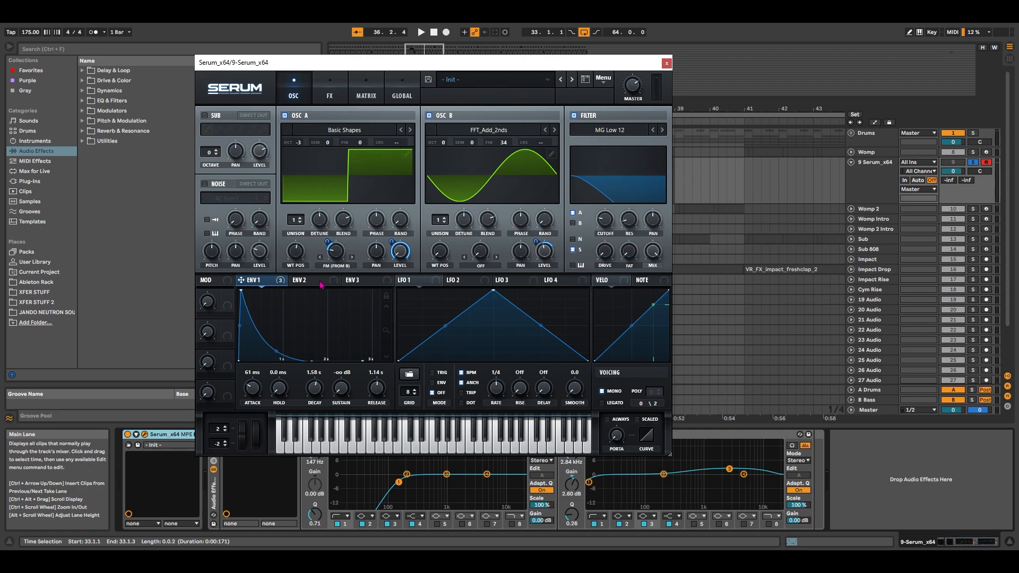
{"action": "left_click_drag", "start_coordinate": [509, 276], "coordinate": [585, 238]}
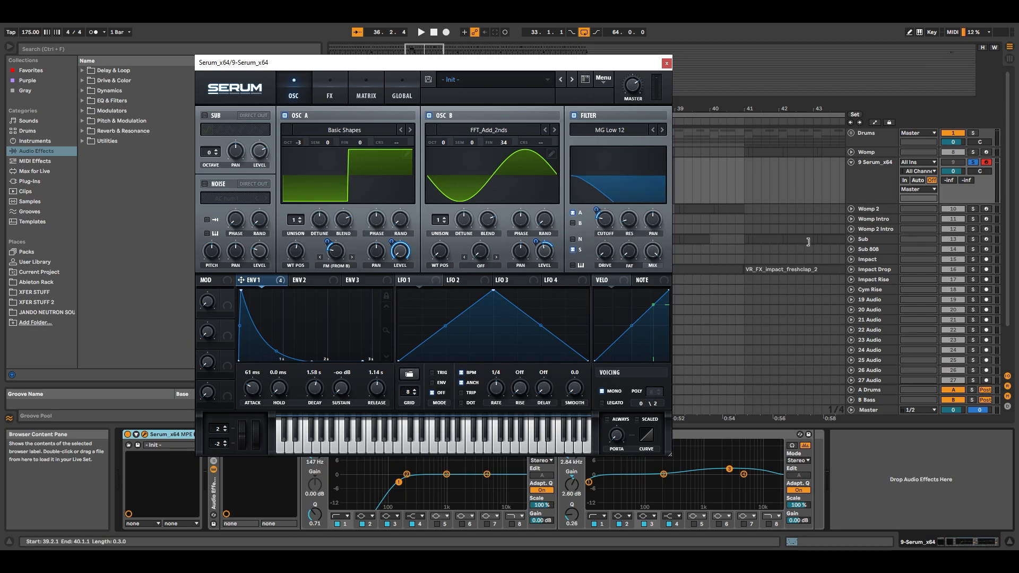
{"action": "left_click_drag", "start_coordinate": [251, 279], "coordinate": [428, 294]}
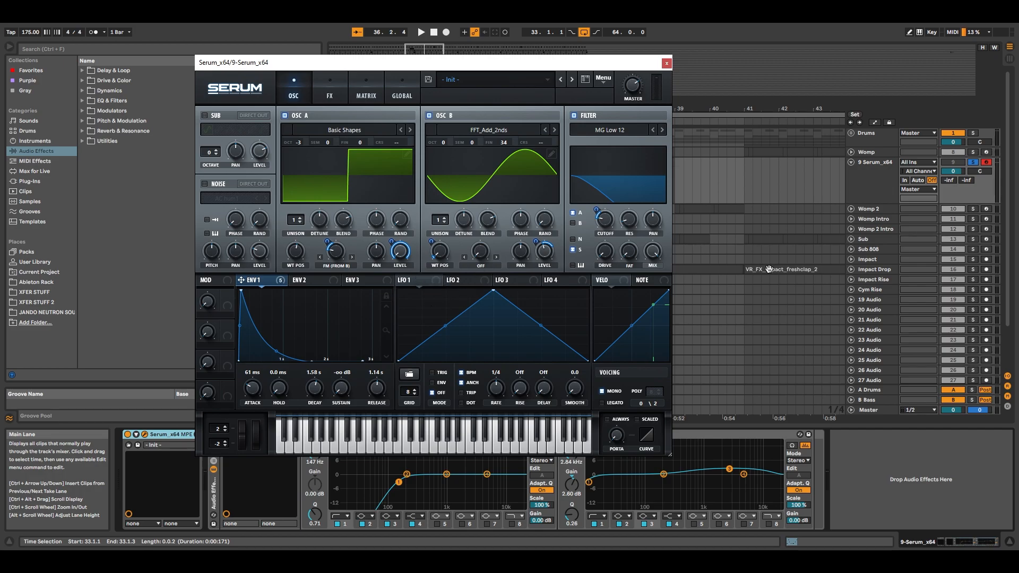
Step: Enable the Filter effect and move it to the start of the effects chain
{"action": "left_click", "coordinate": [329, 88]}
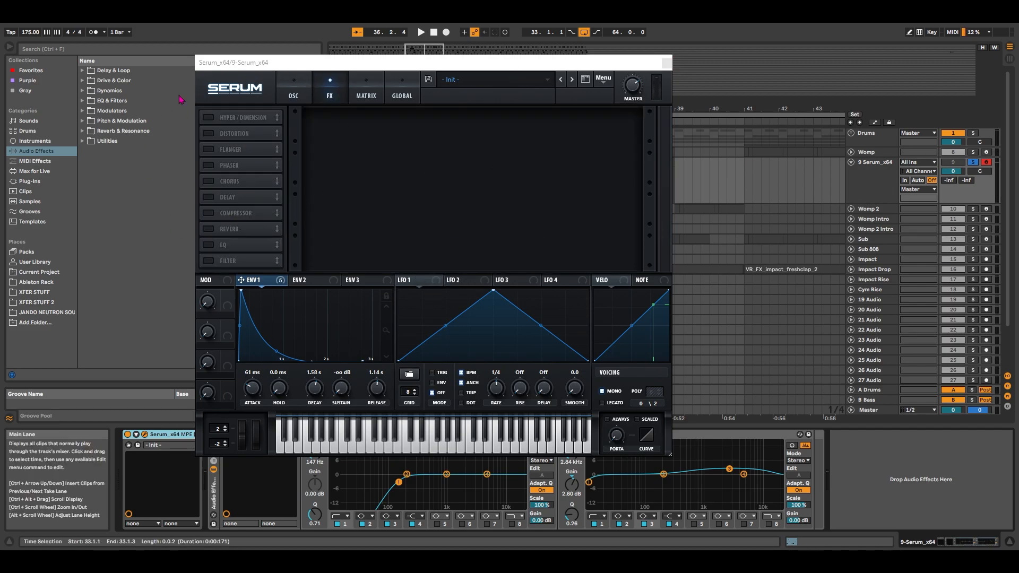
{"action": "left_click", "coordinate": [208, 261]}
{"action": "left_click_drag", "start_coordinate": [228, 260], "coordinate": [229, 118]}
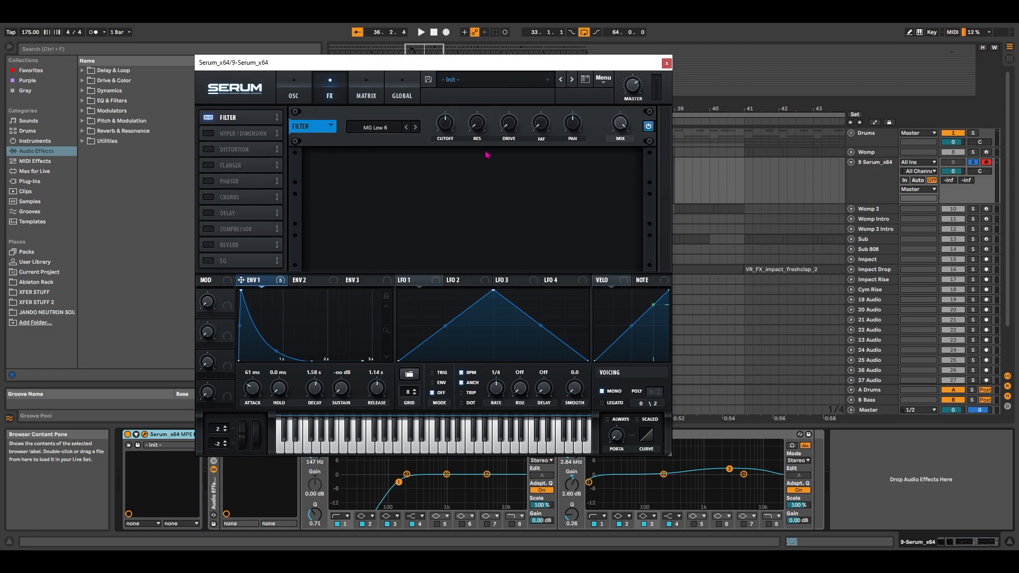
Step: Set the Filter effect to MG Low 24, lower its cutoff and modulate the cutoff with Envelope 1
{"action": "left_click", "coordinate": [415, 127]}
{"action": "left_click_drag", "start_coordinate": [446, 127], "coordinate": [445, 251]}
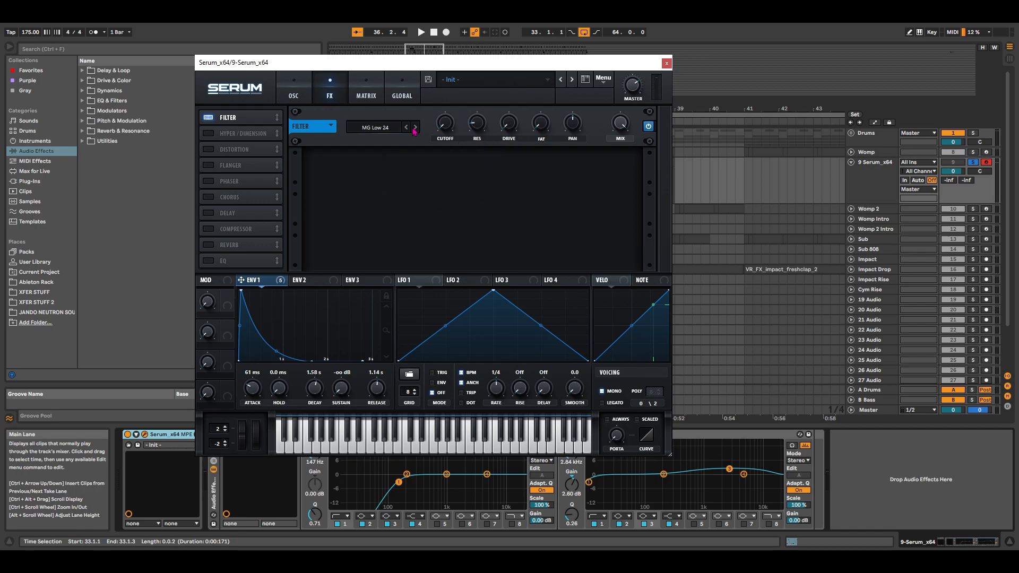
{"action": "left_click_drag", "start_coordinate": [258, 283], "coordinate": [394, 195]}
{"action": "mouse_move", "coordinate": [436, 112]}
{"action": "left_mouse_down"}
{"action": "mouse_move", "coordinate": [432, 144]}
{"action": "mouse_move", "coordinate": [430, 124]}
{"action": "left_mouse_up"}
Step: Enable the Compressor effect directly after the filter and set its release to 21.5 ms
{"action": "left_click", "coordinate": [208, 229]}
{"action": "left_click_drag", "start_coordinate": [234, 229], "coordinate": [216, 136]}
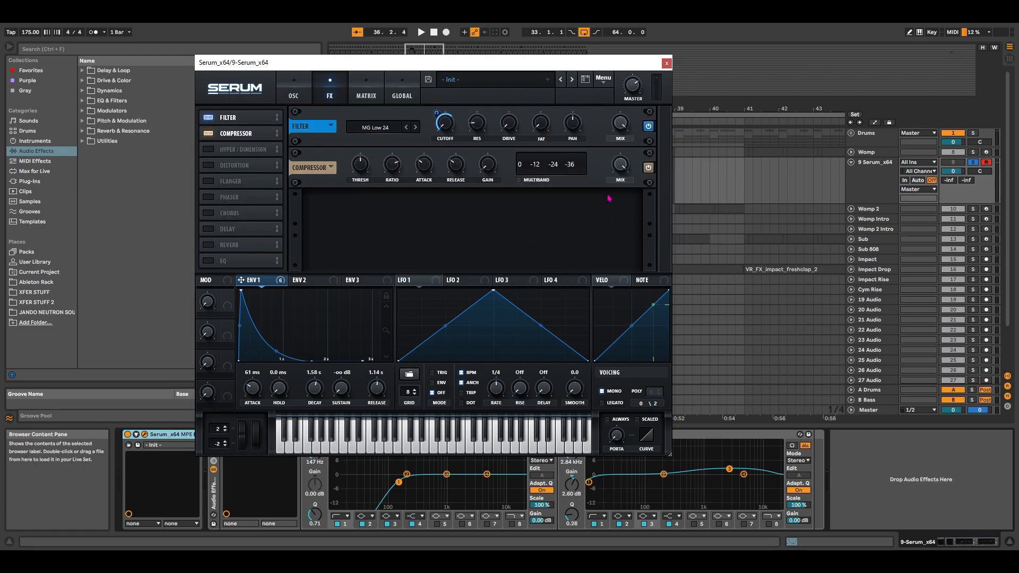
{"action": "mouse_move", "coordinate": [452, 173]}
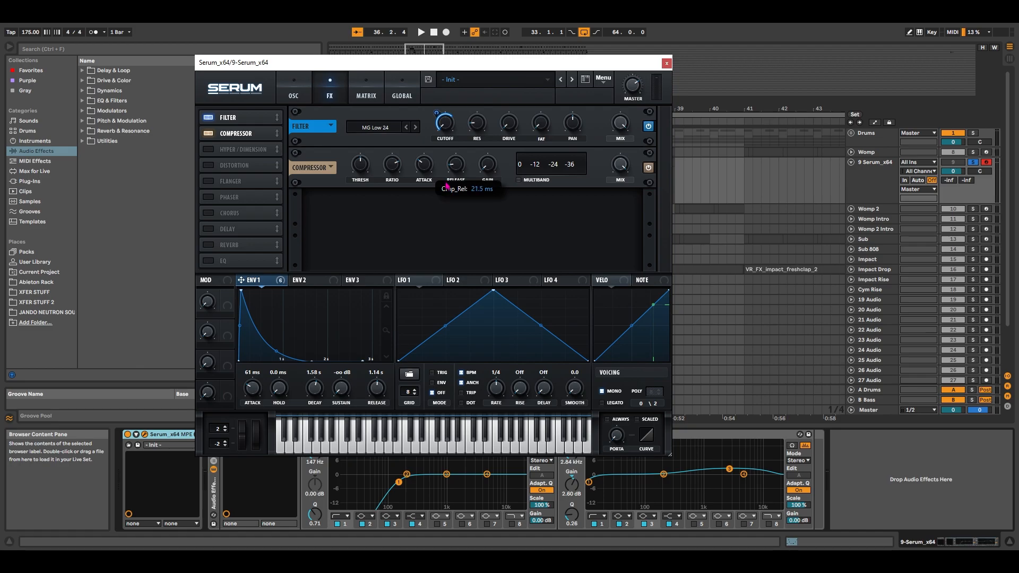
{"action": "mouse_move", "coordinate": [492, 153]}
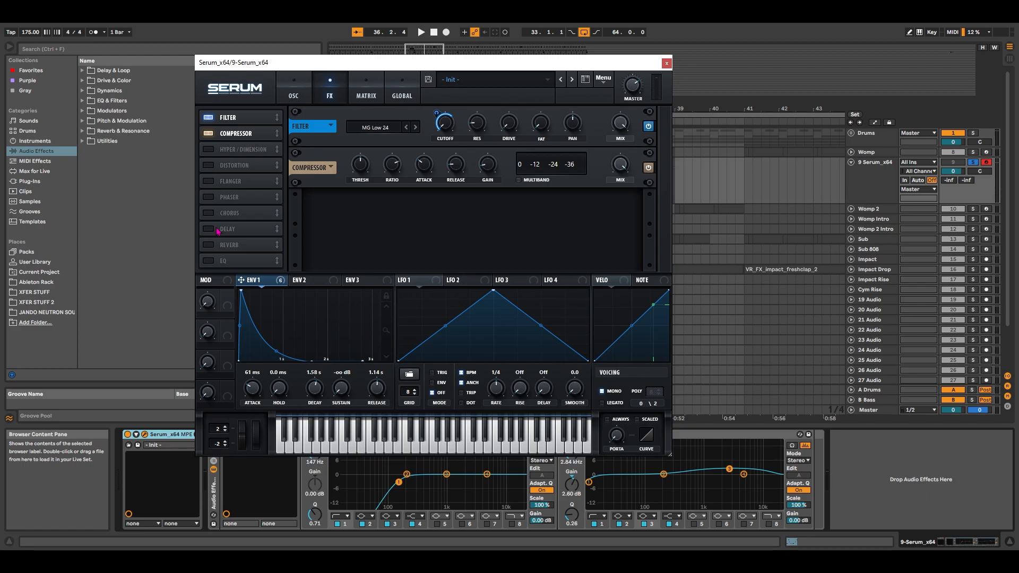
Step: Enable the Phaser effect after the compressor, lower its rate and feedback, and set its mix to 44%
{"action": "left_click", "coordinate": [209, 198]}
{"action": "left_click_drag", "start_coordinate": [231, 198], "coordinate": [236, 153]}
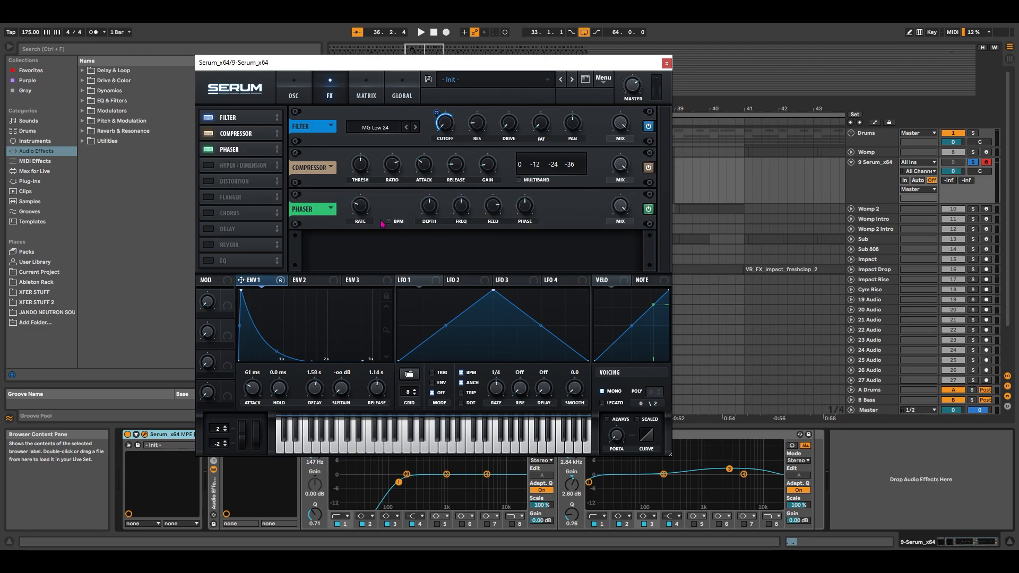
{"action": "left_click_drag", "start_coordinate": [362, 206], "coordinate": [362, 223]}
{"action": "left_click_drag", "start_coordinate": [436, 212], "coordinate": [465, 259]}
{"action": "left_click_drag", "start_coordinate": [493, 207], "coordinate": [493, 228]}
{"action": "mouse_move", "coordinate": [465, 211]}
{"action": "scroll", "coordinate": [465, 214], "scroll_direction": "down", "scroll_amount": 2}
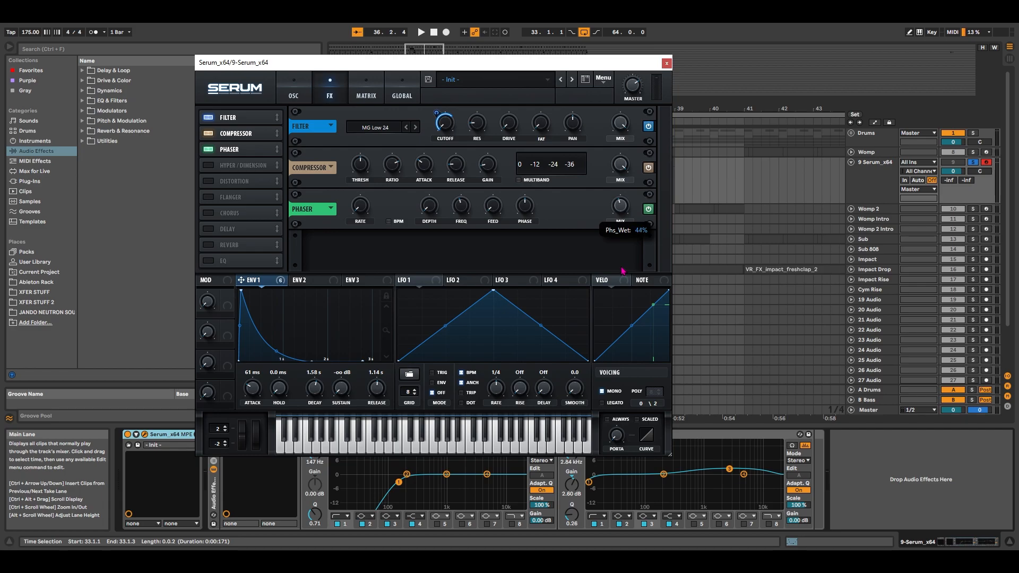
Step: Enable the EQ effect and place it directly after the phaser
{"action": "left_click", "coordinate": [208, 261]}
{"action": "left_click_drag", "start_coordinate": [236, 260], "coordinate": [247, 167]}
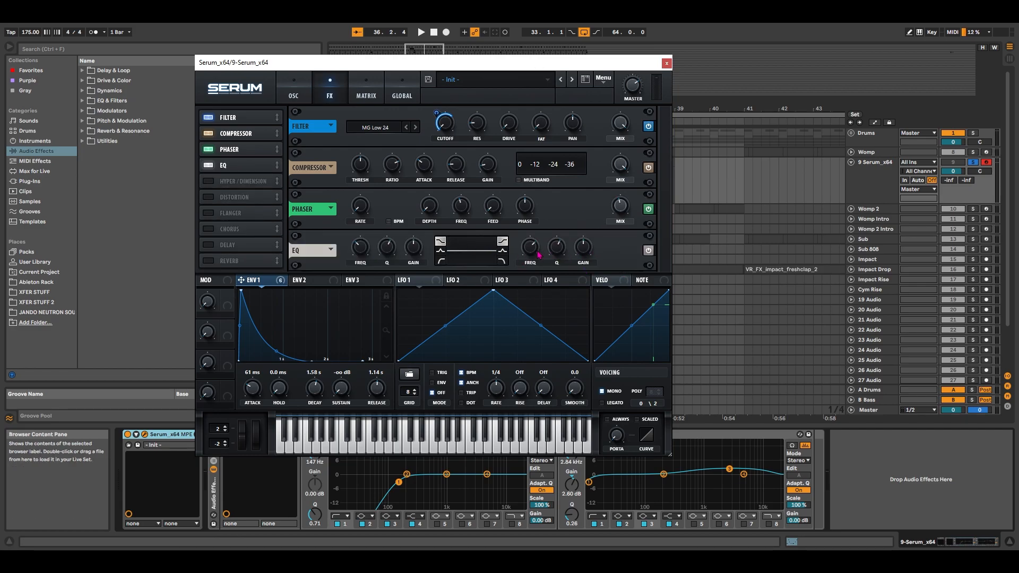
Step: Raise the EQ's high-band gain to 14.9 dB and lower that band's frequency
{"action": "left_click_drag", "start_coordinate": [578, 255], "coordinate": [594, 224]}
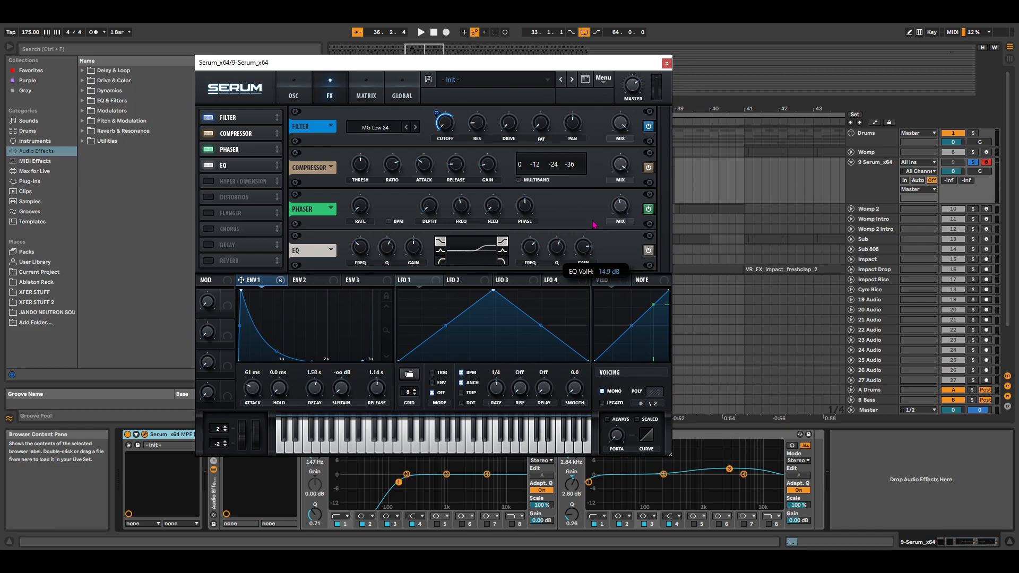
{"action": "left_click_drag", "start_coordinate": [534, 251], "coordinate": [533, 285]}
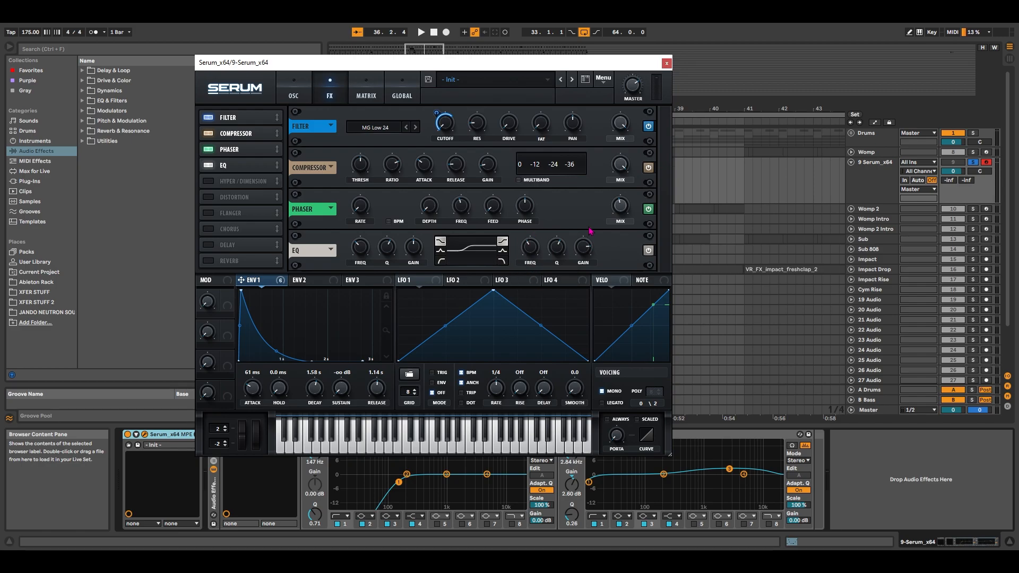
Step: Enable the Distortion effect, set its type to SoftClip and raise its drive
{"action": "left_click", "coordinate": [223, 197]}
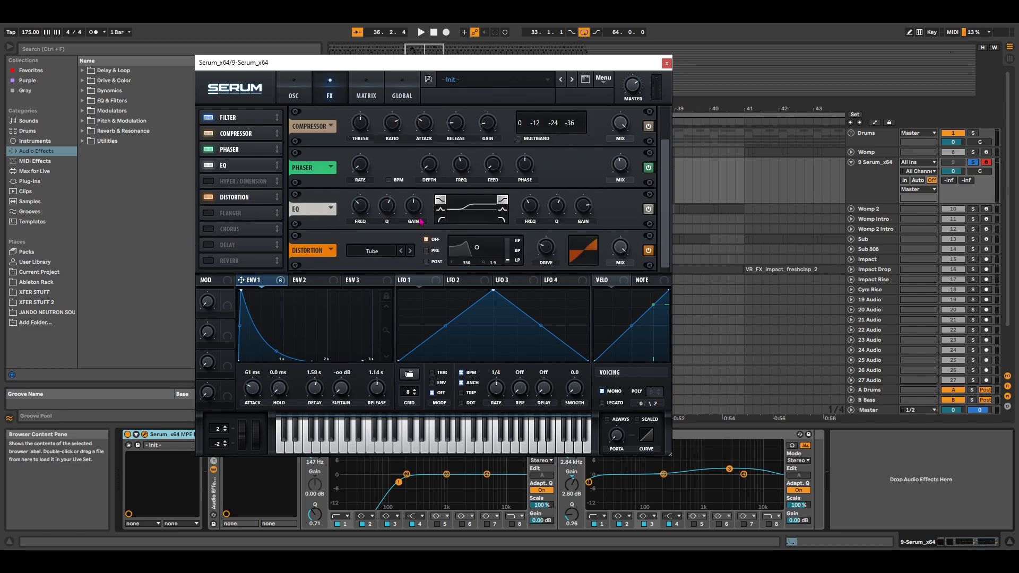
{"action": "left_click", "coordinate": [409, 252]}
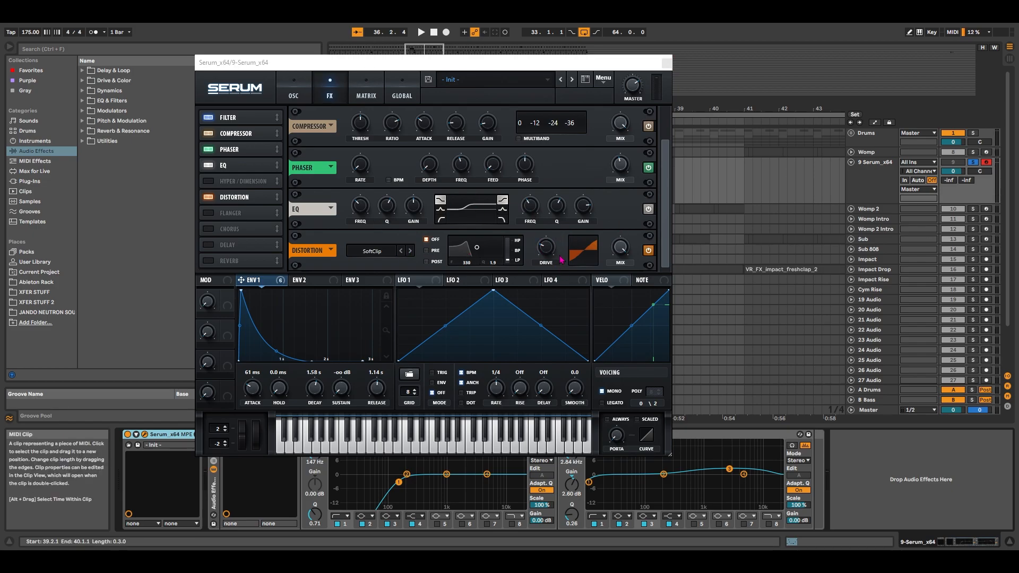
{"action": "left_click_drag", "start_coordinate": [541, 254], "coordinate": [549, 196]}
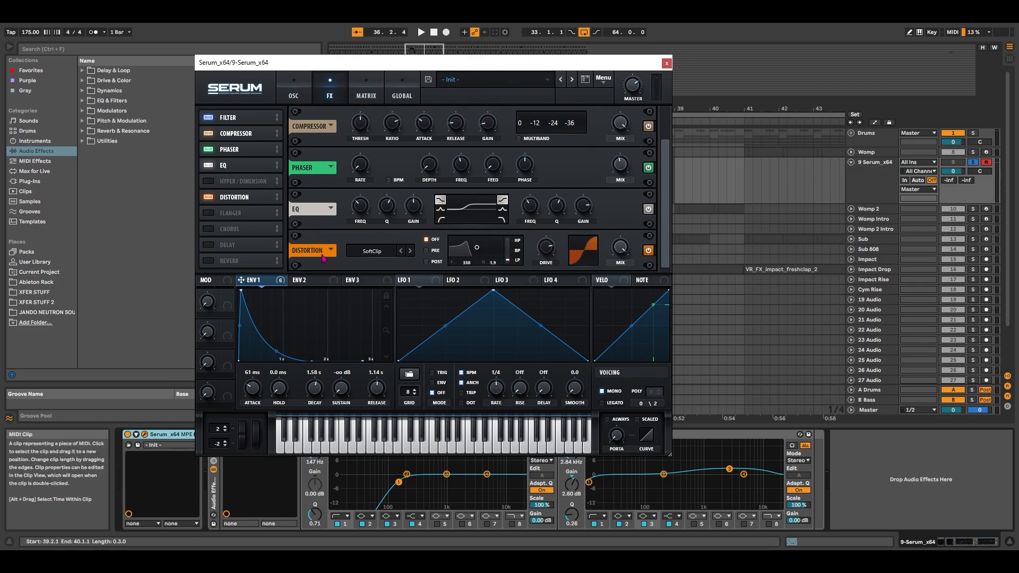
Step: Enable the Hyper/Dimension effect and place it directly after the distortion
{"action": "left_click", "coordinate": [216, 184]}
{"action": "left_click_drag", "start_coordinate": [216, 185], "coordinate": [220, 199]}
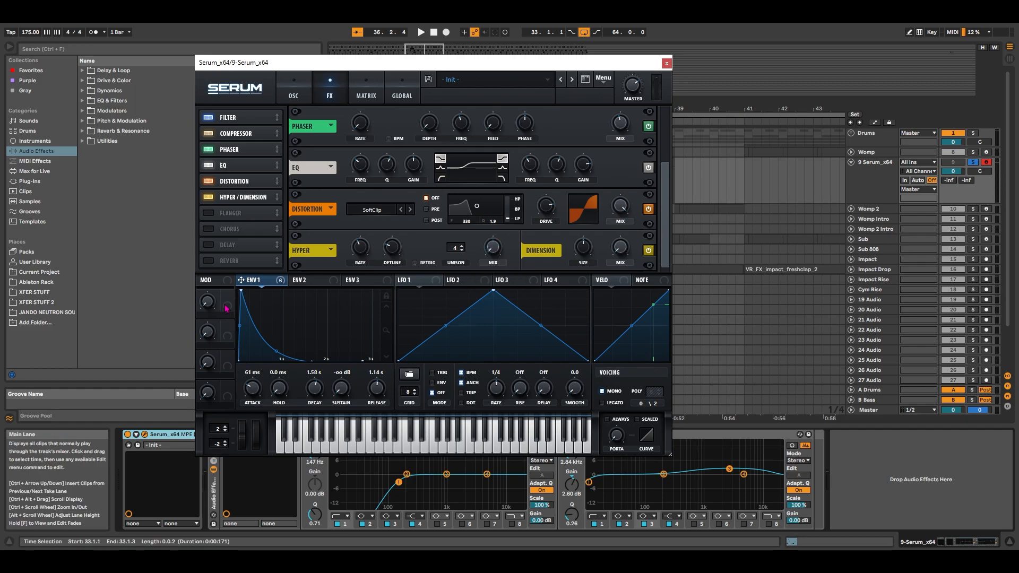
Step: Lower the Dimension size and assign Macro 1 to modulate both the Dimension size and mix
{"action": "mouse_move", "coordinate": [227, 301]}
{"action": "left_mouse_down"}
{"action": "mouse_move", "coordinate": [349, 298]}
{"action": "mouse_move", "coordinate": [587, 255]}
{"action": "mouse_move", "coordinate": [269, 308]}
{"action": "mouse_move", "coordinate": [256, 287]}
{"action": "mouse_move", "coordinate": [238, 295]}
{"action": "left_mouse_up"}
{"action": "left_click_drag", "start_coordinate": [583, 247], "coordinate": [583, 284]}
{"action": "left_click_drag", "start_coordinate": [226, 306], "coordinate": [584, 249]}
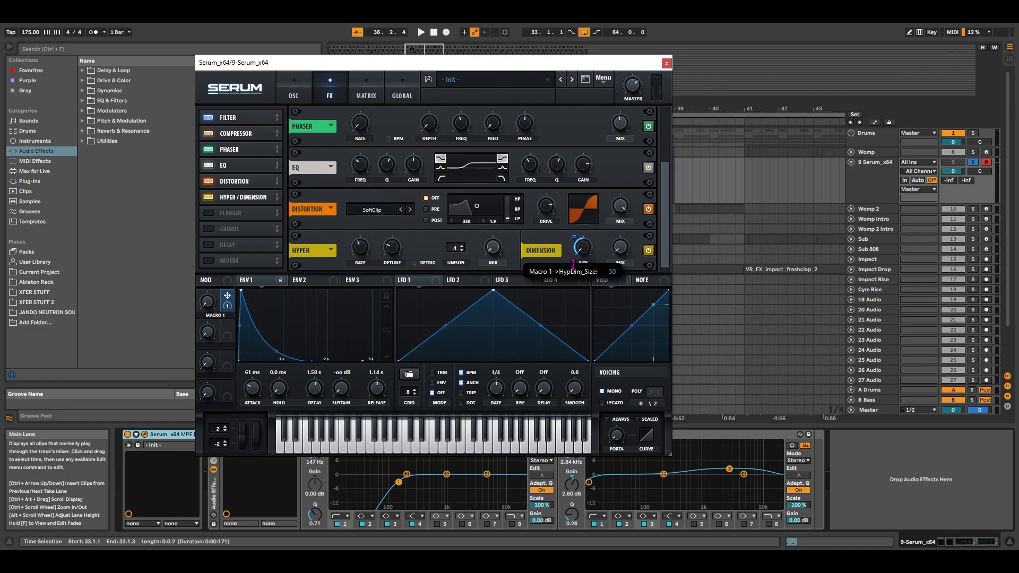
{"action": "left_click_drag", "start_coordinate": [237, 309], "coordinate": [620, 247]}
{"action": "left_click_drag", "start_coordinate": [211, 307], "coordinate": [219, 289]}
Step: Set the global unison width of both oscillators to 0 and assign Macro 1 to modulate both widths
{"action": "left_click", "coordinate": [406, 93]}
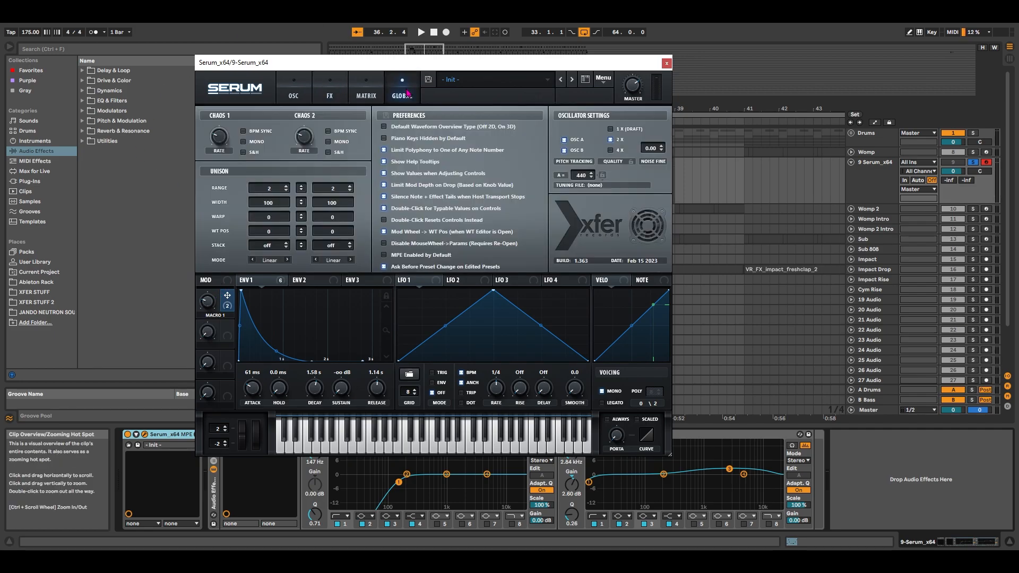
{"action": "left_click_drag", "start_coordinate": [269, 202], "coordinate": [260, 356]}
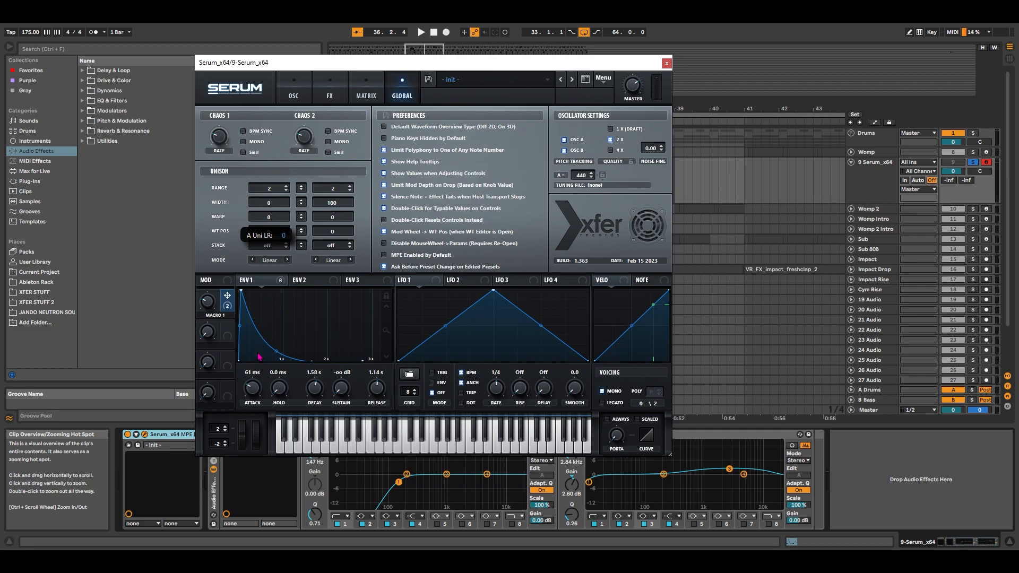
{"action": "left_click_drag", "start_coordinate": [333, 203], "coordinate": [334, 222]}
{"action": "left_click_drag", "start_coordinate": [235, 298], "coordinate": [332, 205]}
{"action": "left_click", "coordinate": [294, 88]}
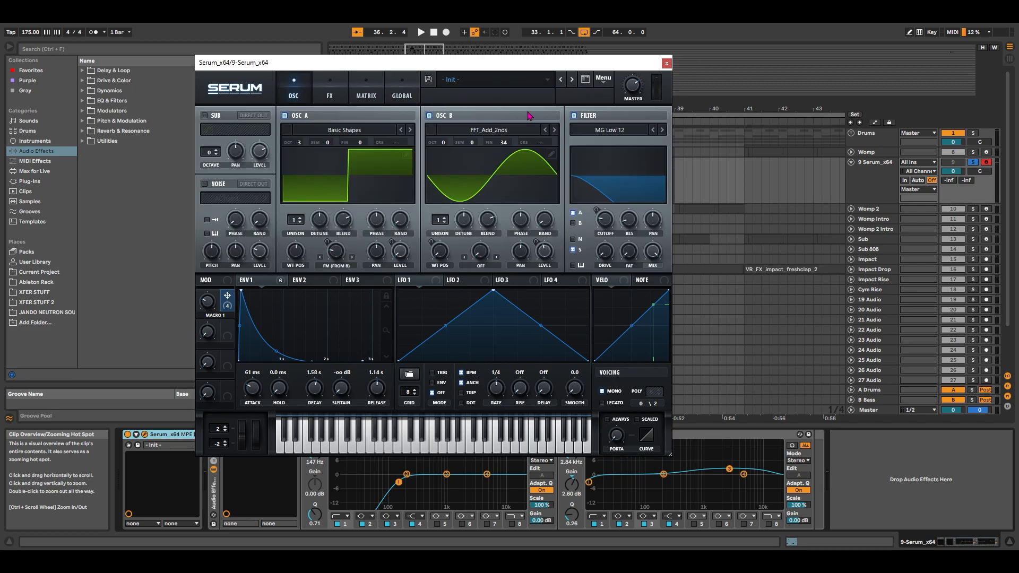
Step: Close the synth window and examine the FabFilter Pro-R reverb and EQ Eight settings in the track's device chain
{"action": "left_click", "coordinate": [666, 64]}
{"action": "left_click_drag", "start_coordinate": [624, 109], "coordinate": [624, 90]}
{"action": "left_click_drag", "start_coordinate": [423, 74], "coordinate": [317, 209]}
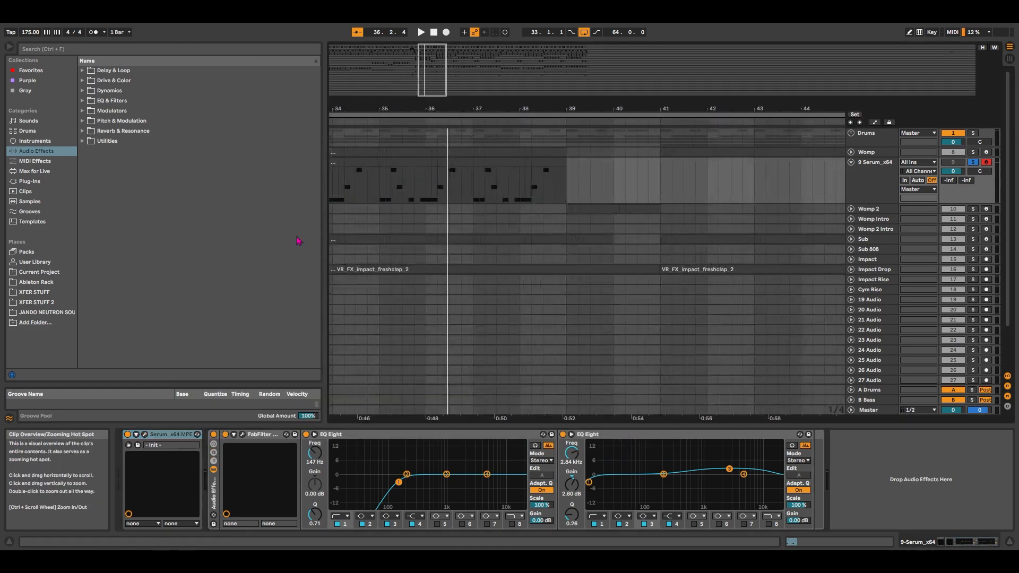
{"action": "left_click_drag", "start_coordinate": [435, 79], "coordinate": [432, 70]}
{"action": "left_click", "coordinate": [258, 437]}
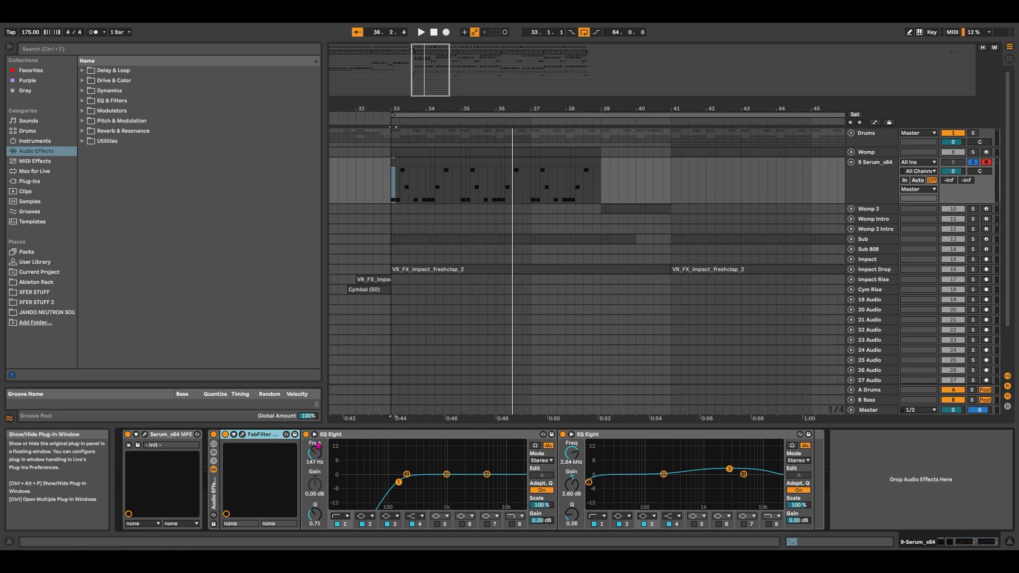
{"action": "left_click", "coordinate": [242, 435]}
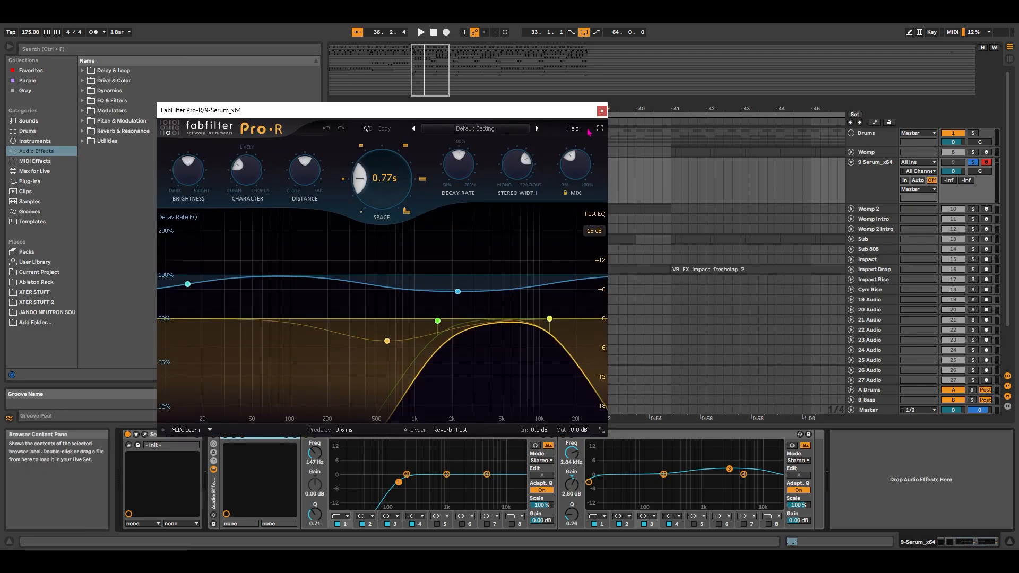
{"action": "left_click", "coordinate": [602, 111]}
{"action": "left_click", "coordinate": [407, 478]}
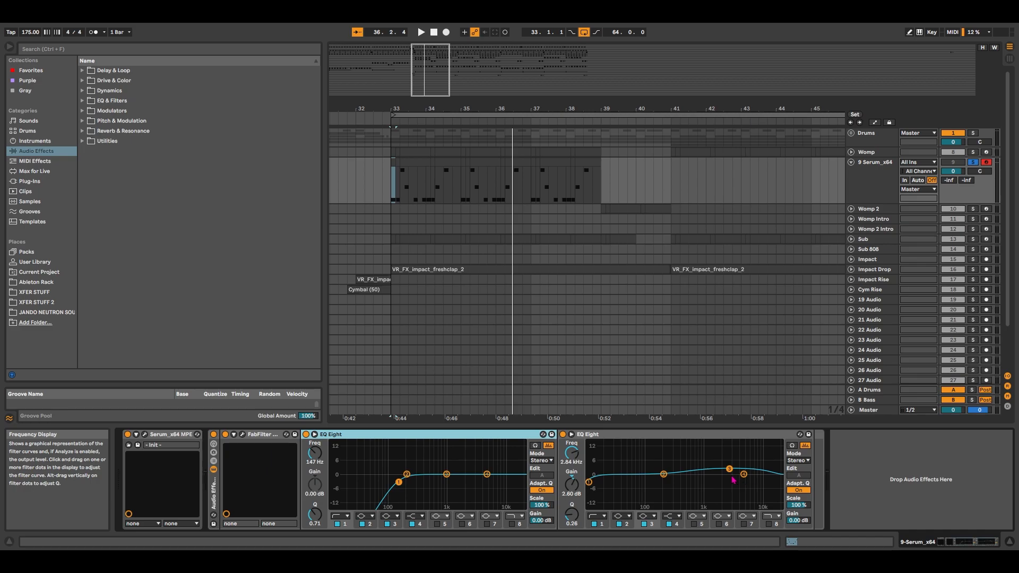
Step: Unsolo the Serum track and play the arrangement from bar 31 to hear the bass in the full mix
{"action": "key", "text": "s"}
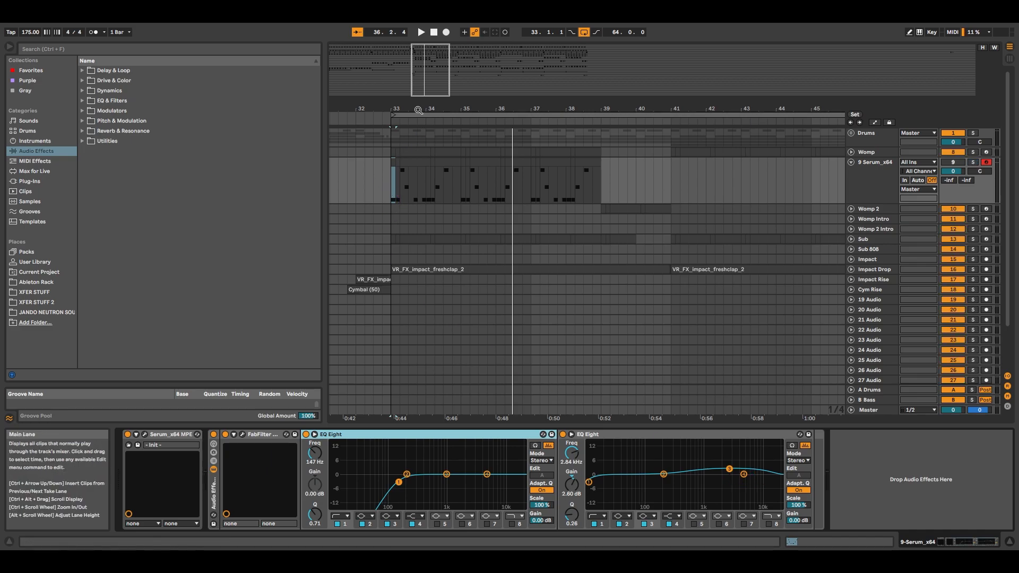
{"action": "scroll", "coordinate": [419, 117], "scroll_direction": "left", "scroll_amount": 3}
{"action": "left_click", "coordinate": [432, 166]}
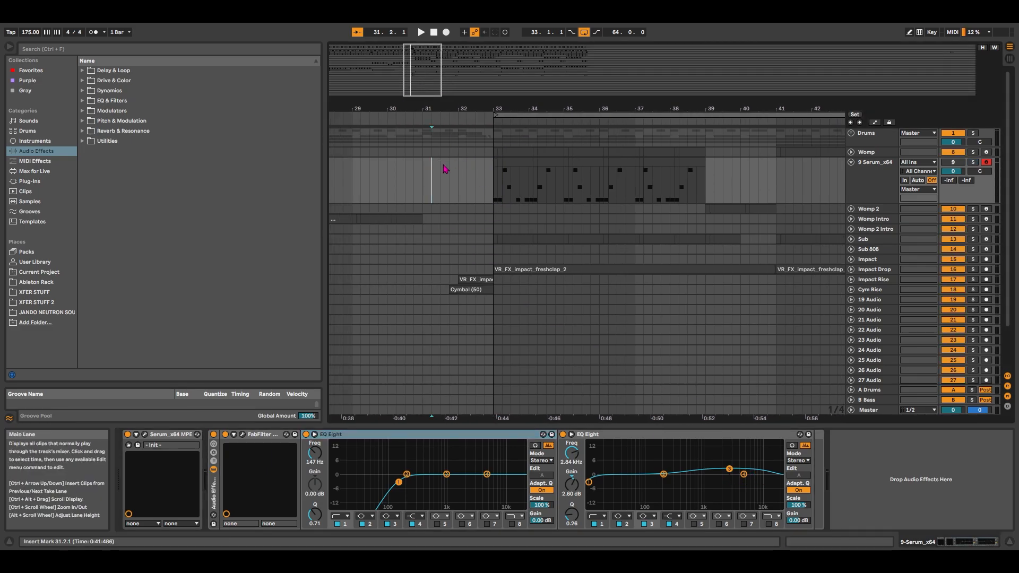
{"action": "key", "text": "space"}
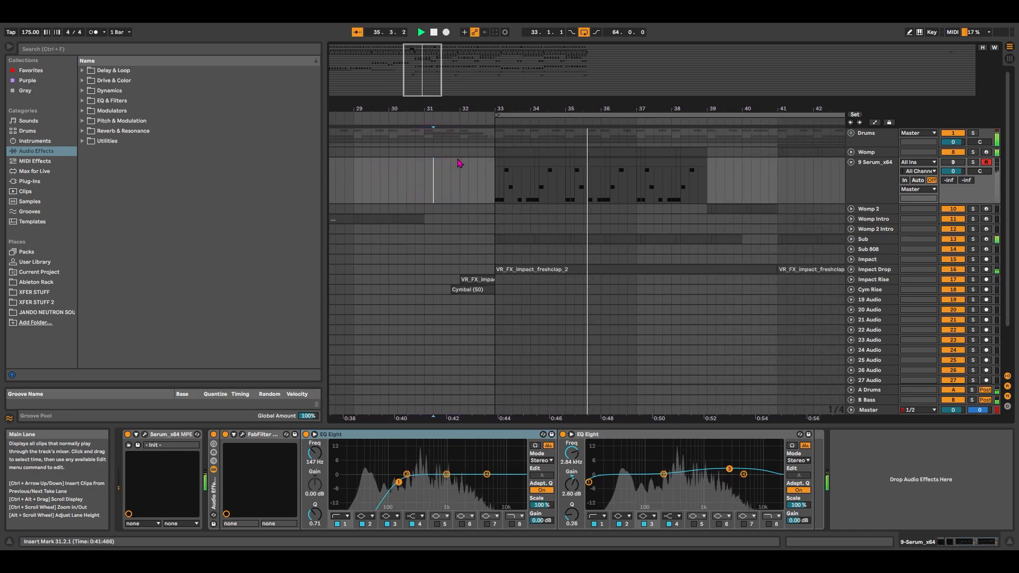
{"action": "key", "text": "space"}
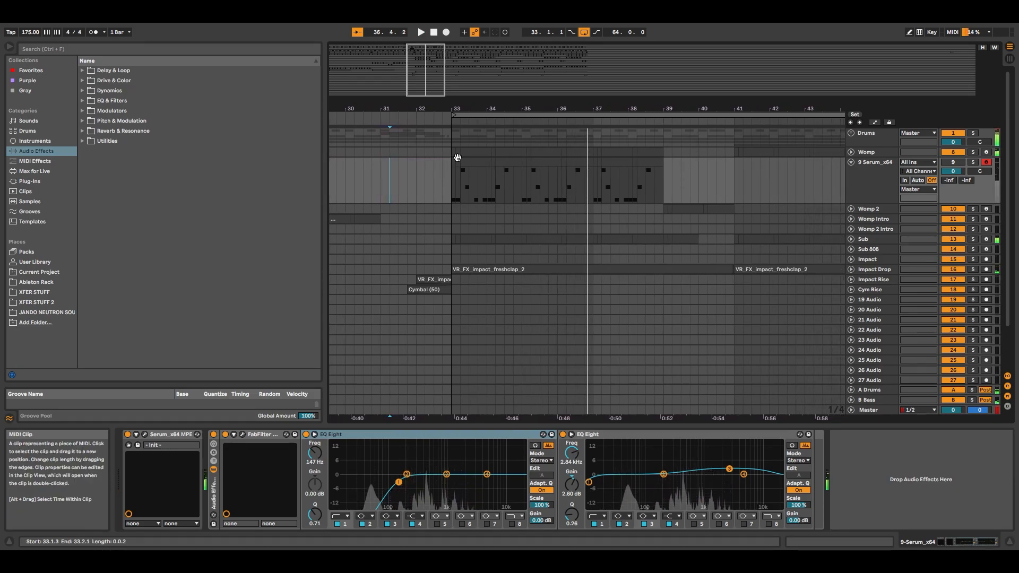